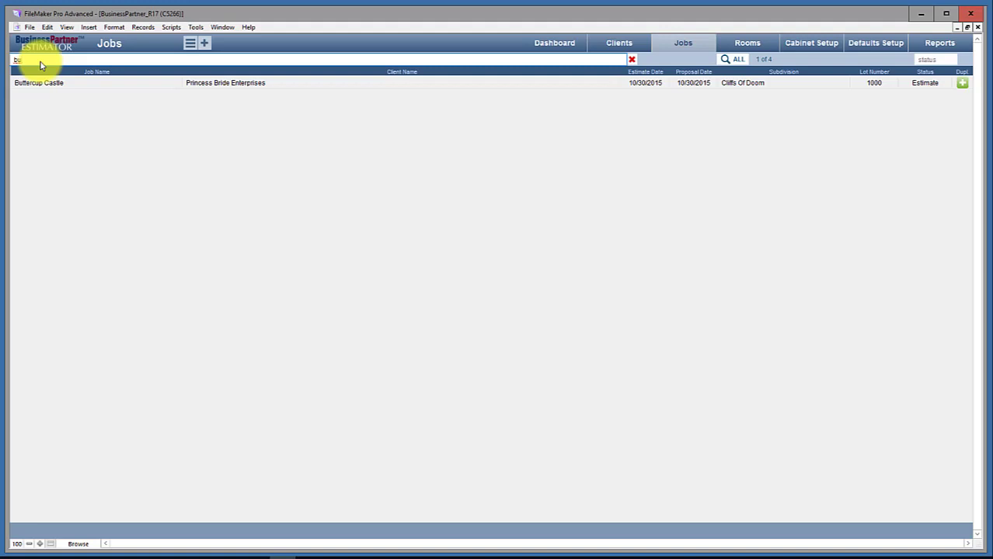
Filter the job list by "ch" in place of the current search text, and clear the filter.
key(BackSpace)
key(BackSpace)
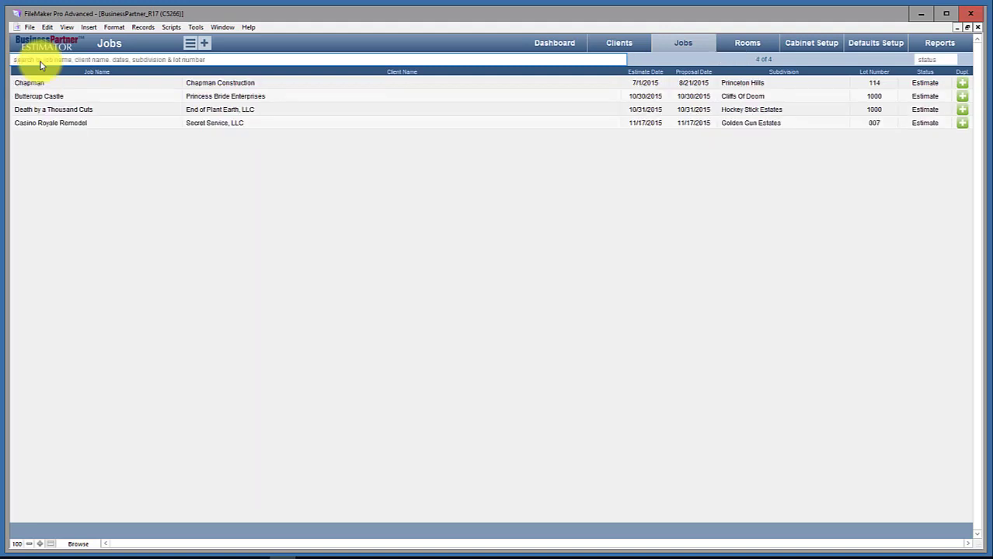
text(ch)
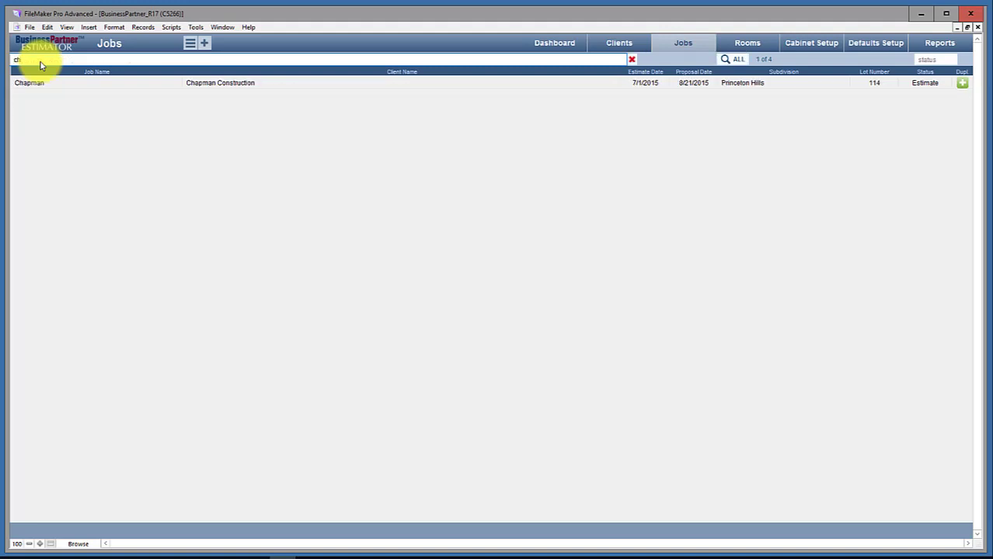
key(BackSpace)
key(BackSpace)
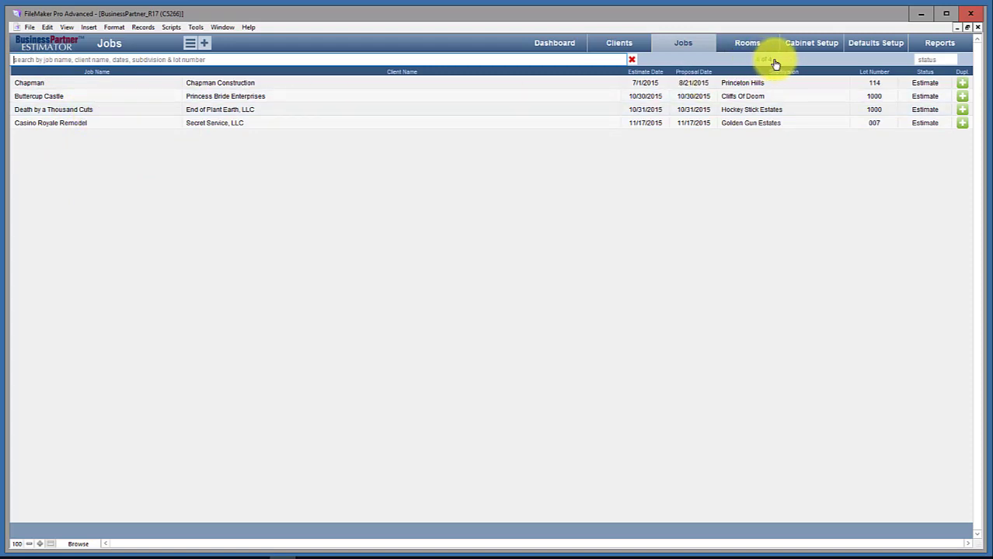
Search the job list for "chap" and restore the list of all jobs.
text(cha)
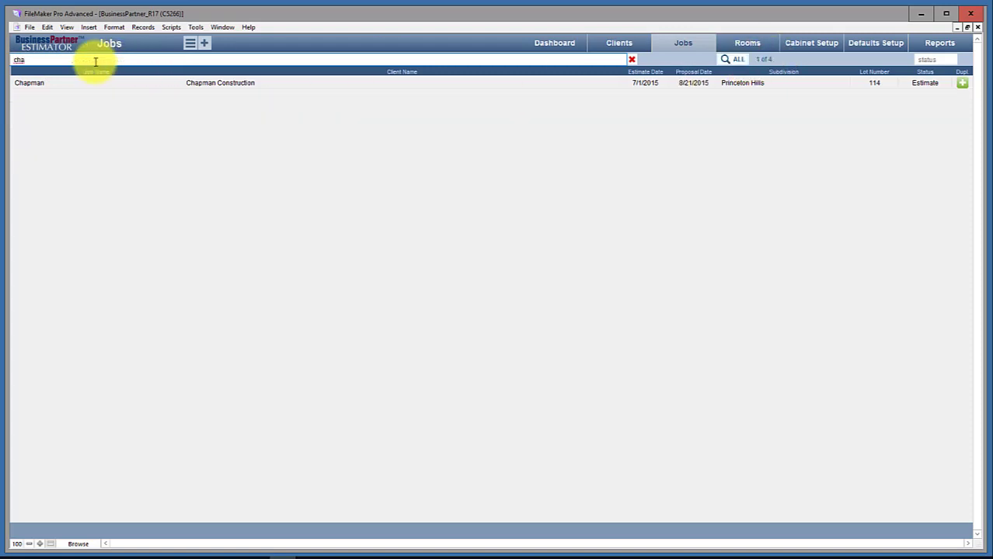
text(p)
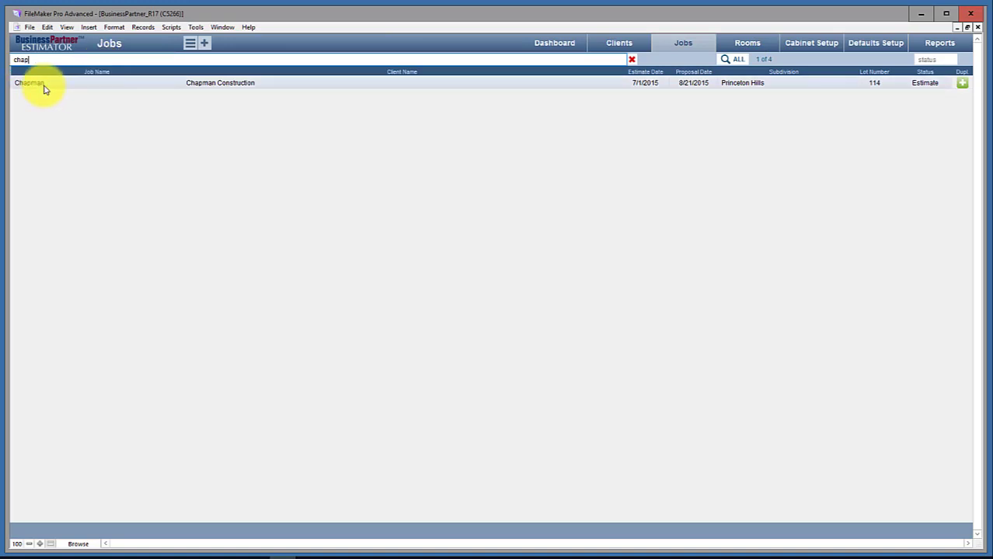
click(734, 62)
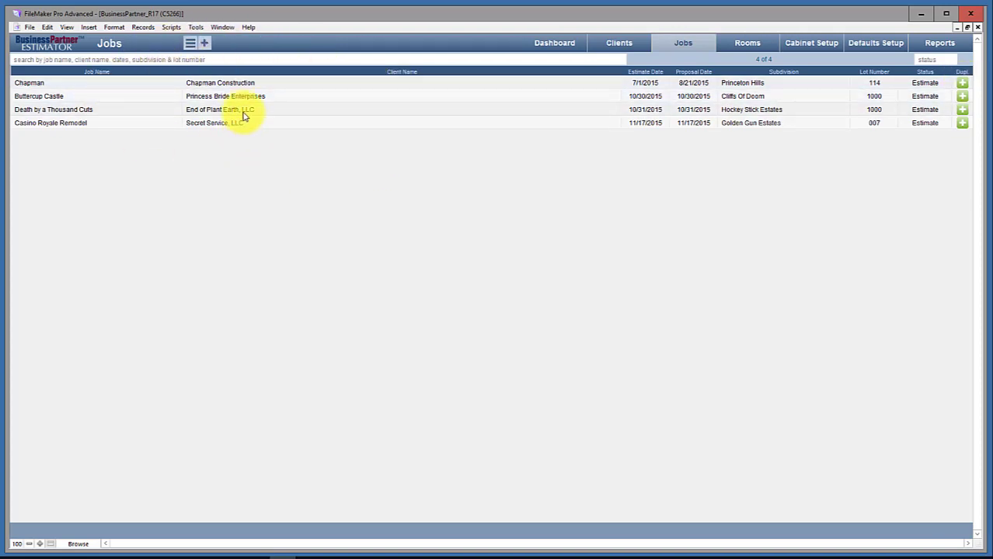
Open the Chapman Construction job in the Princeton Hills subdivision and set its status to Completed.
click(285, 88)
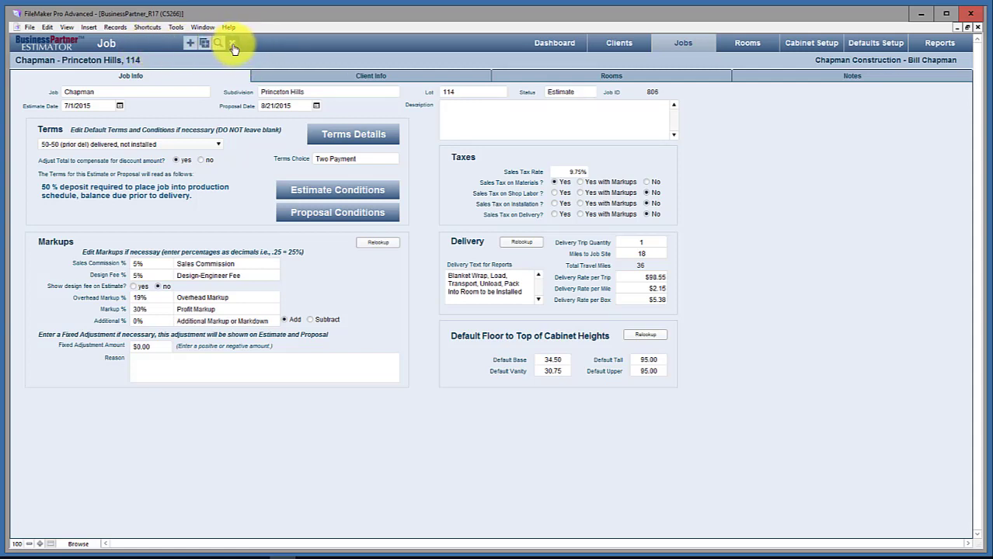
click(256, 558)
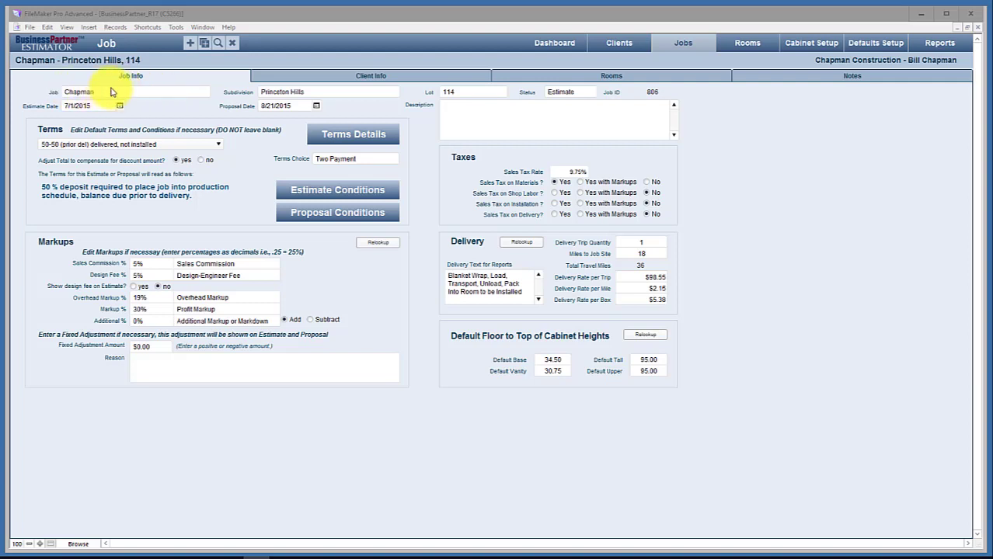
click(325, 96)
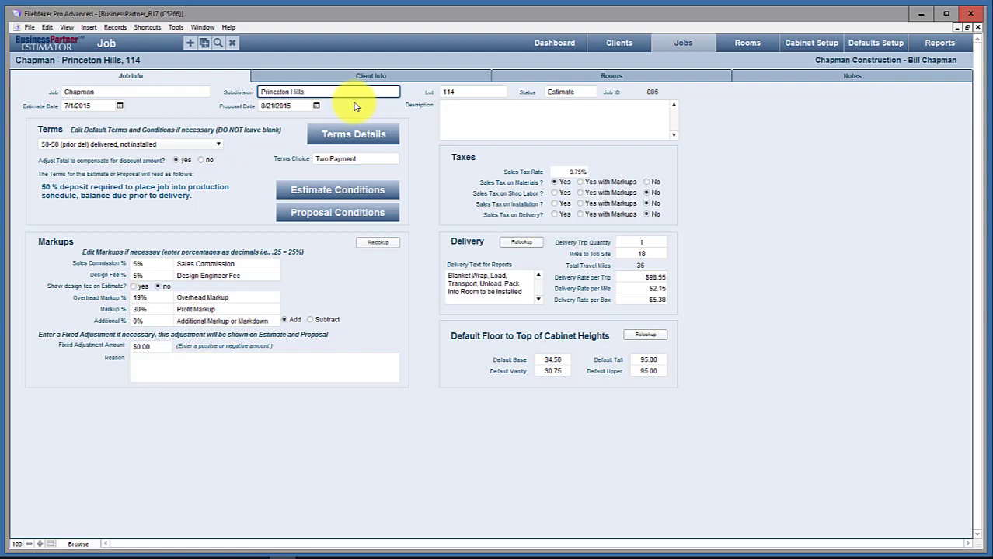
click(472, 92)
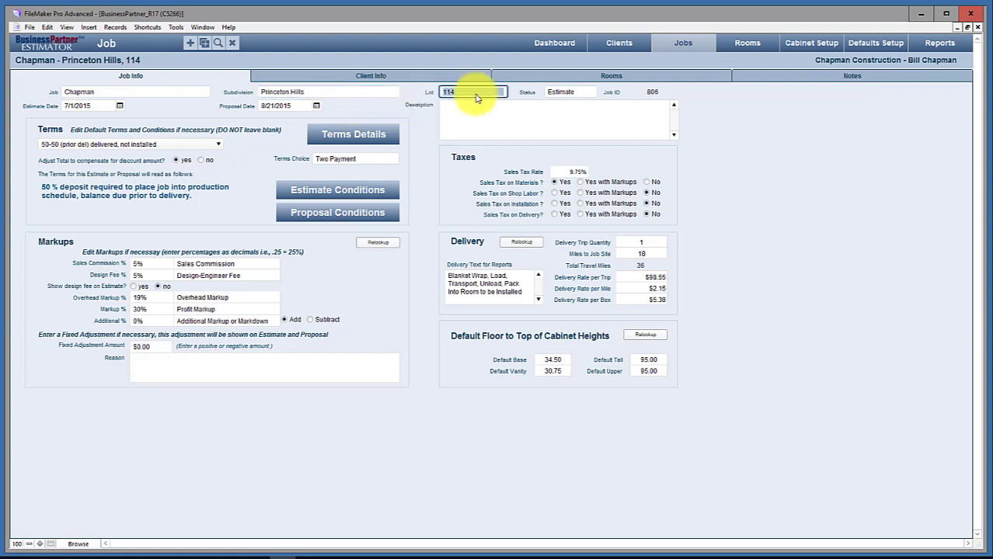
click(586, 94)
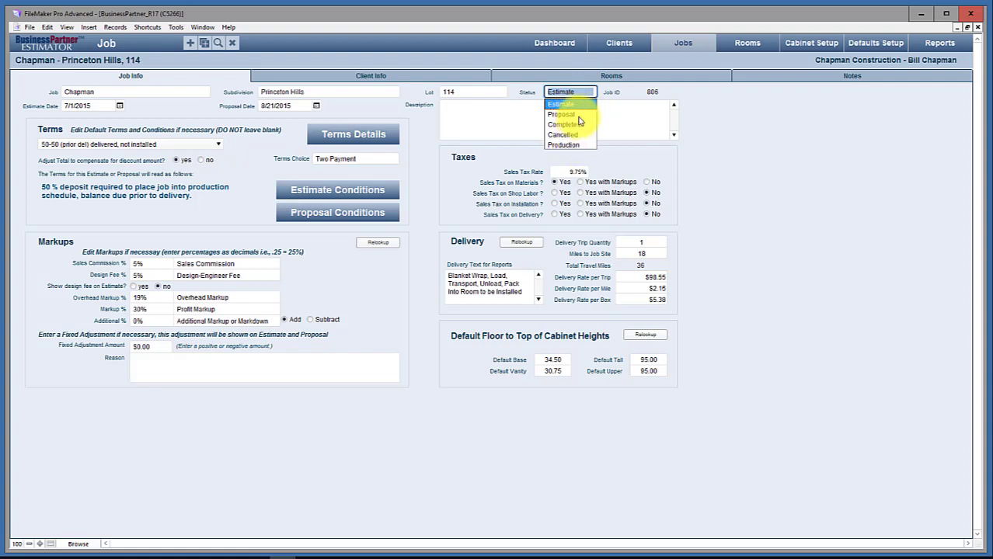
click(570, 125)
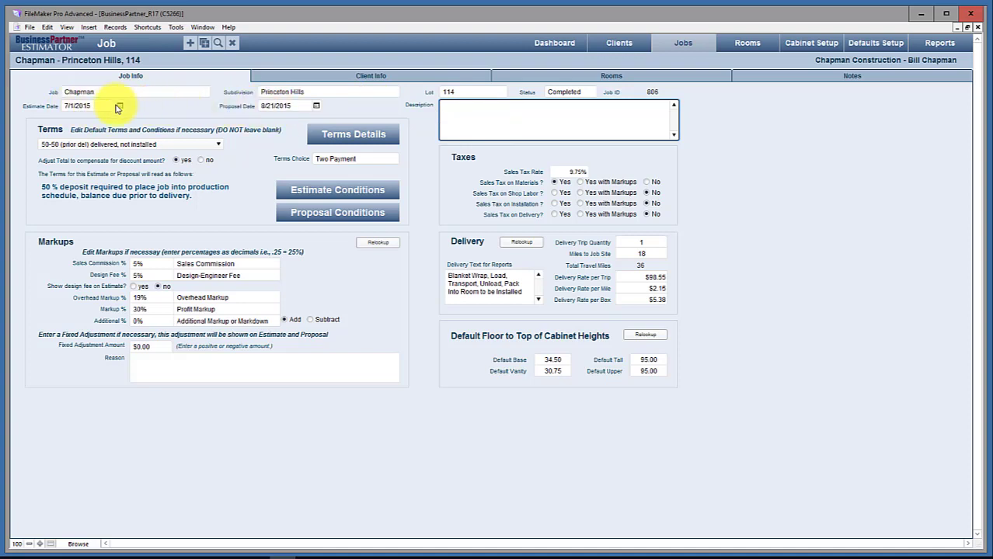
Check the estimate date's calendar and review the job's Terms Details, including the optional custom terms text.
click(120, 106)
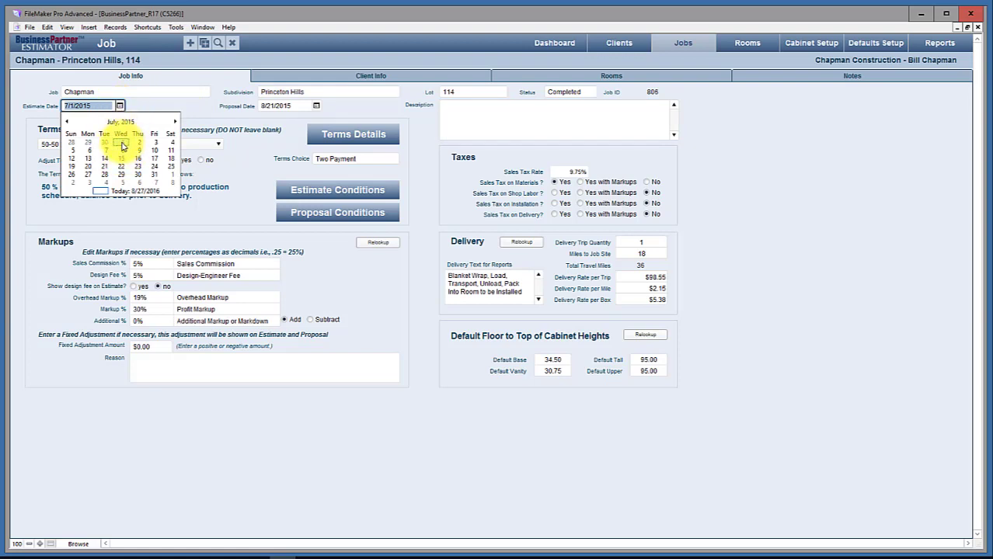
click(159, 109)
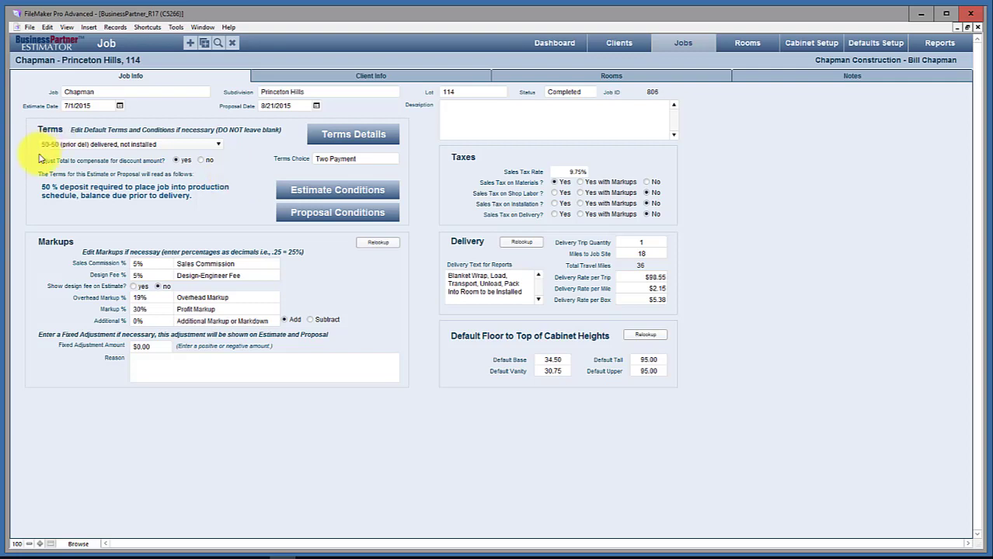
click(339, 140)
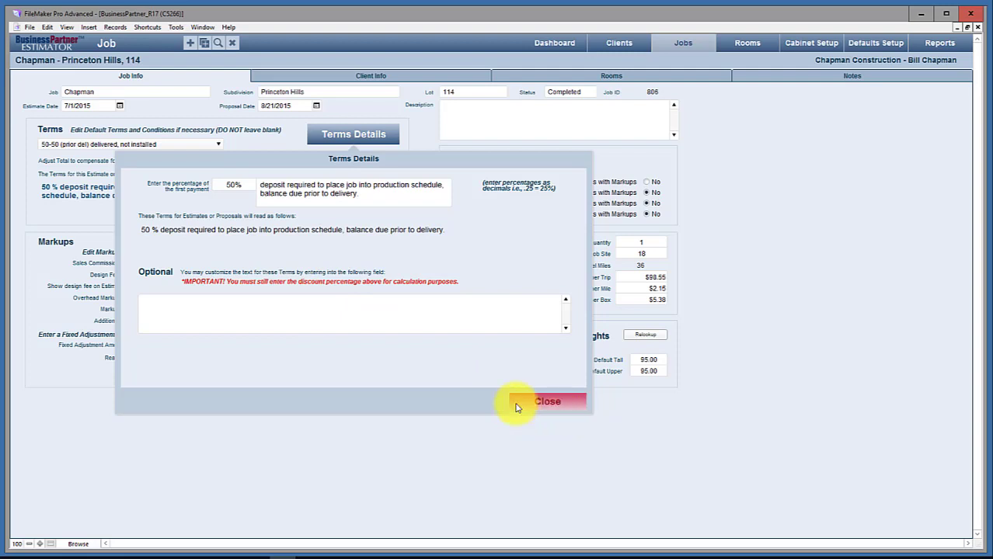
click(156, 308)
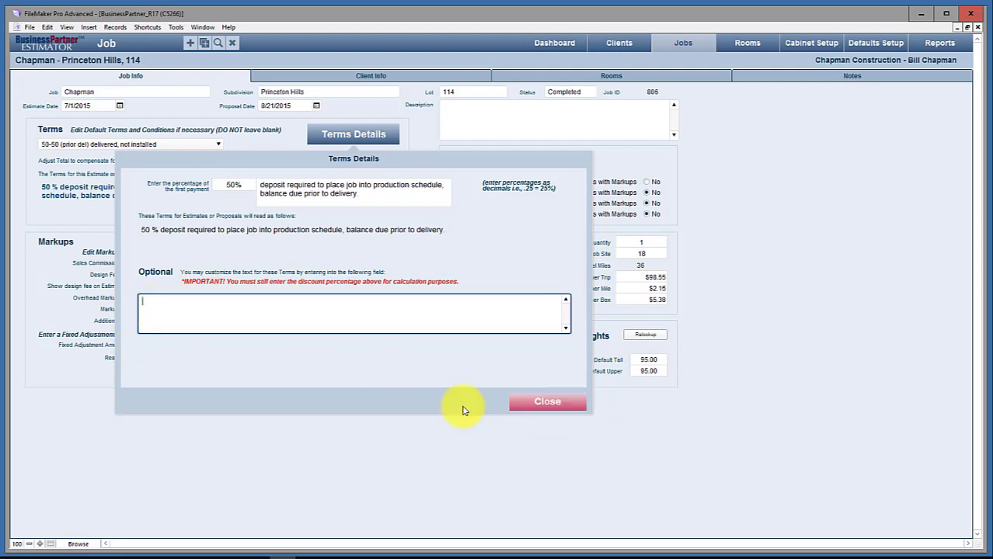
click(542, 401)
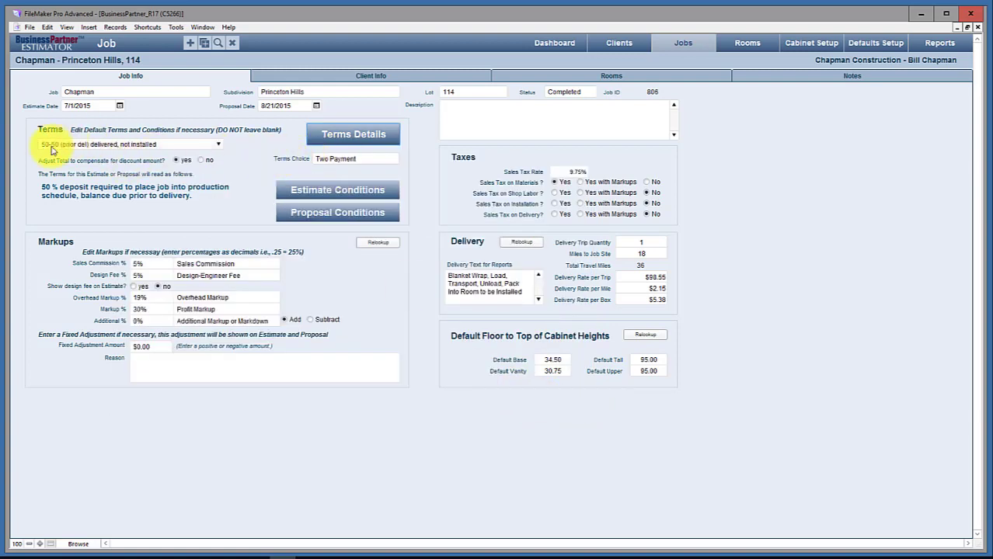
Review the job's Estimate Conditions and Proposal Conditions texts.
click(328, 193)
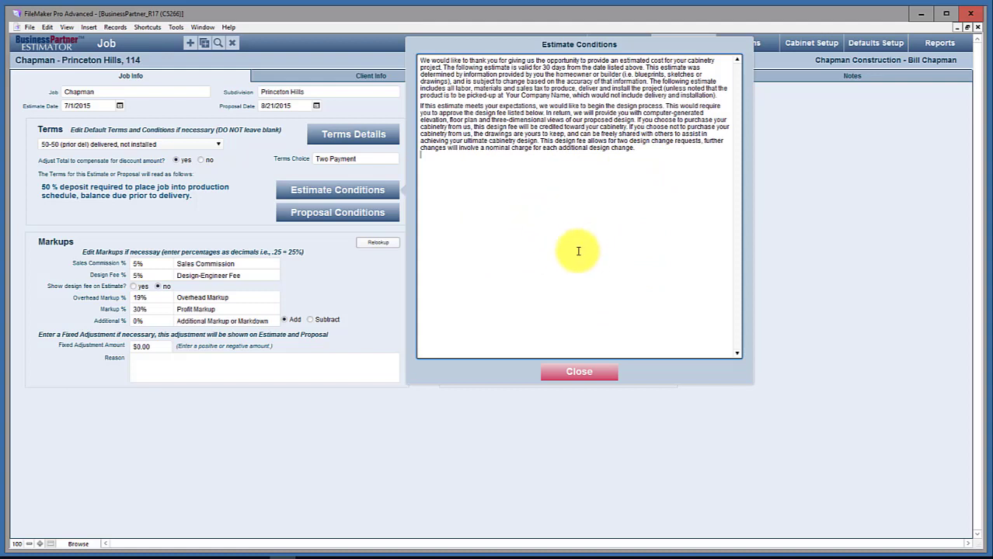
click(579, 374)
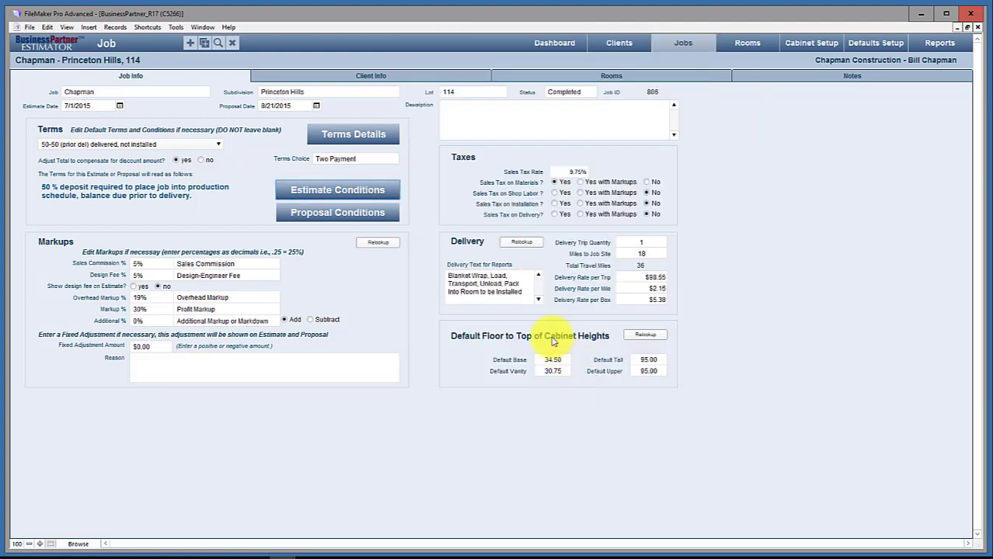
click(339, 217)
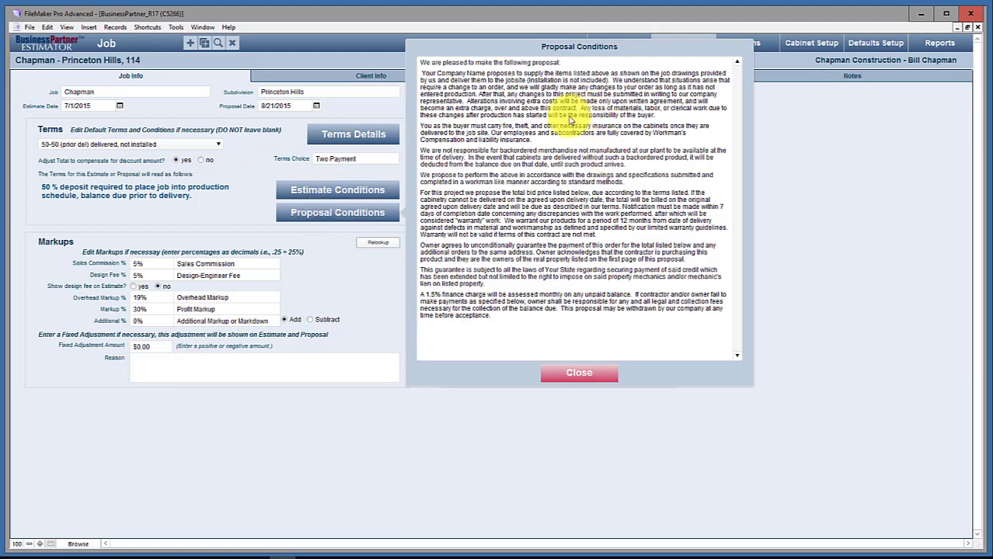
click(578, 373)
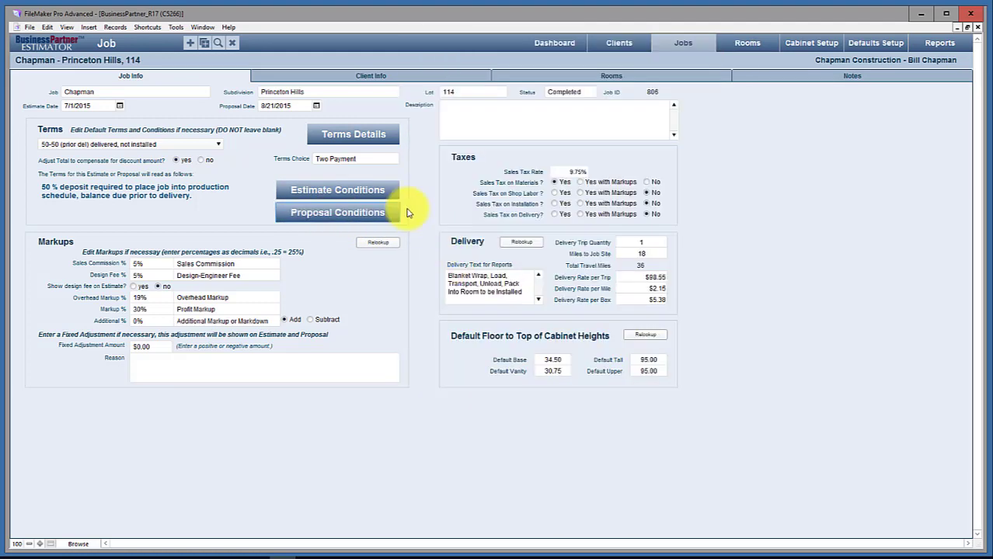
click(360, 193)
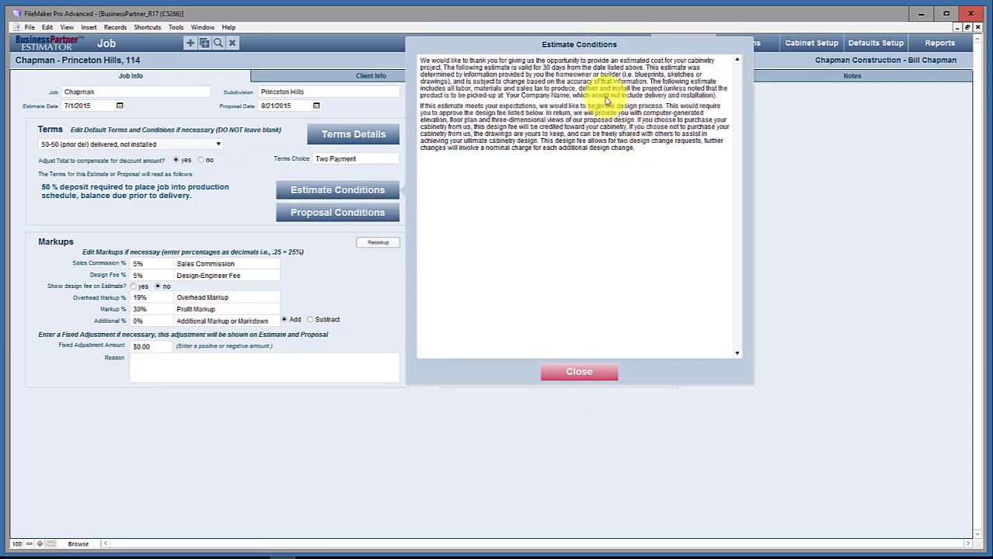
click(539, 192)
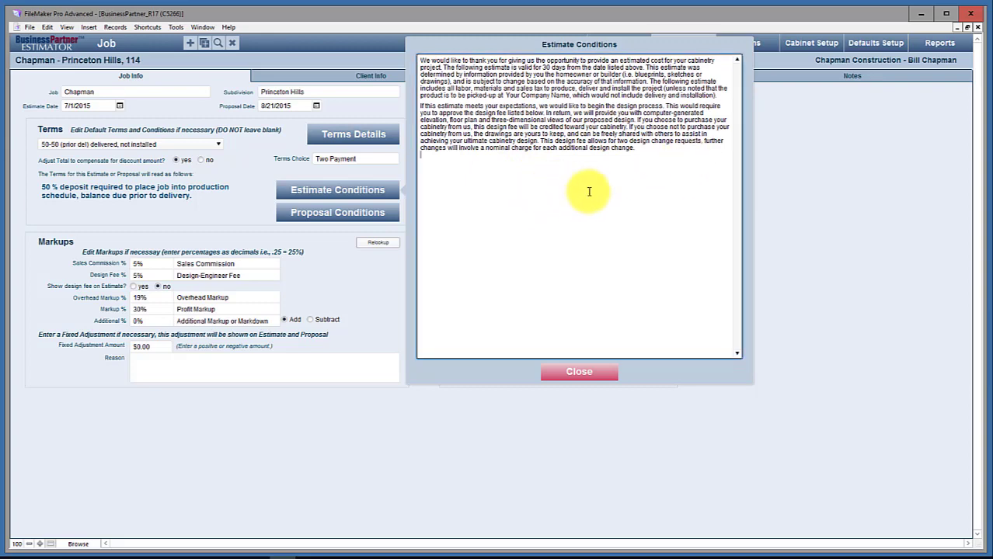
click(576, 373)
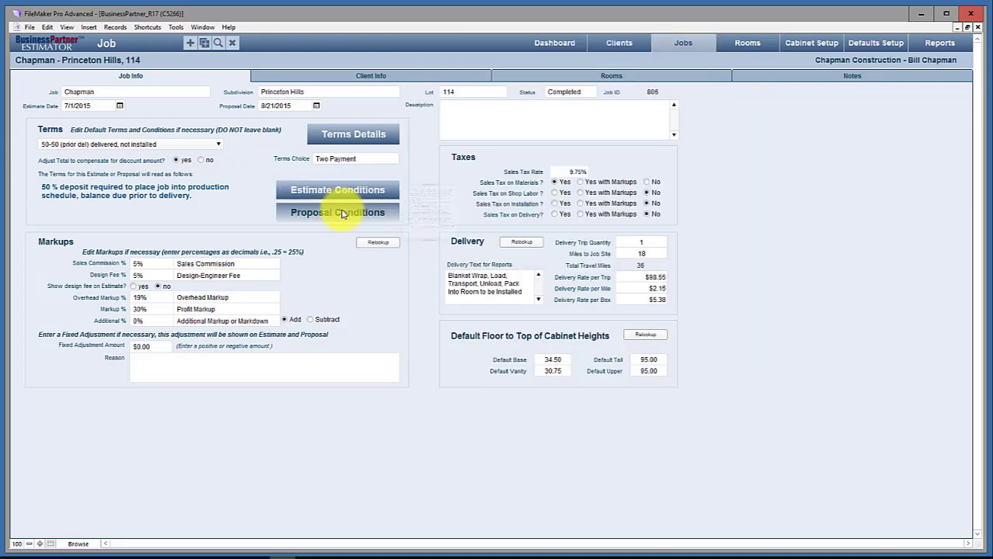
click(346, 210)
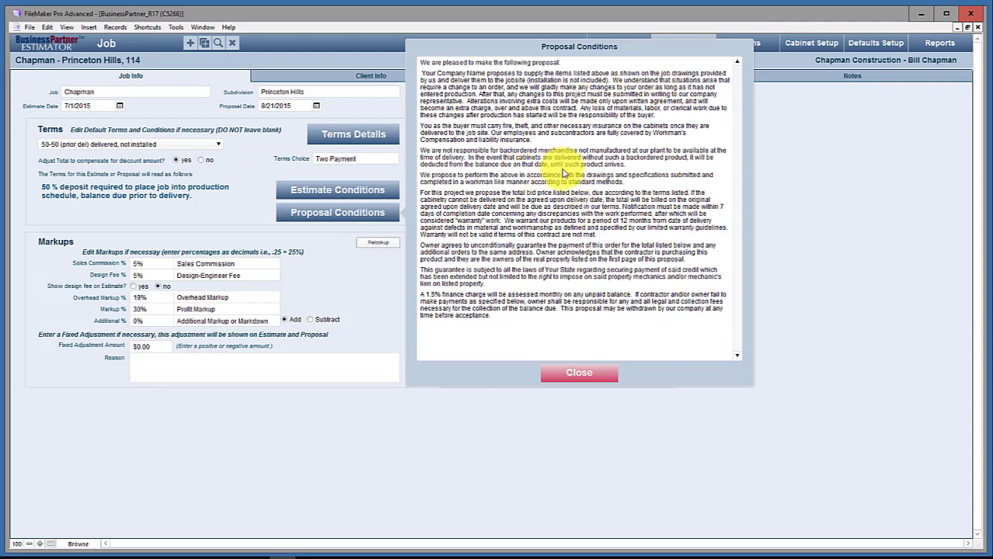
click(579, 373)
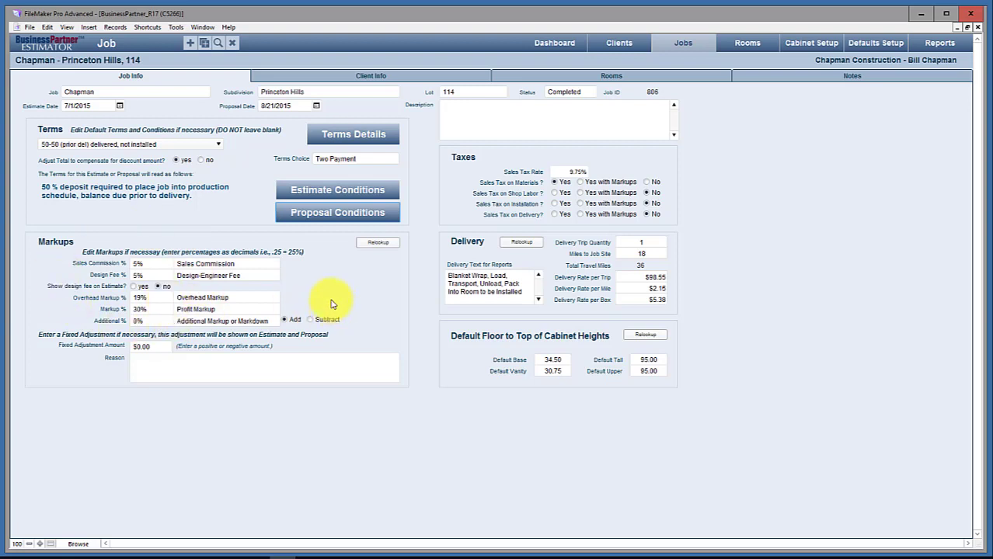
Examine the Sales Commission and Design Fee percentages among the job's markups.
click(142, 264)
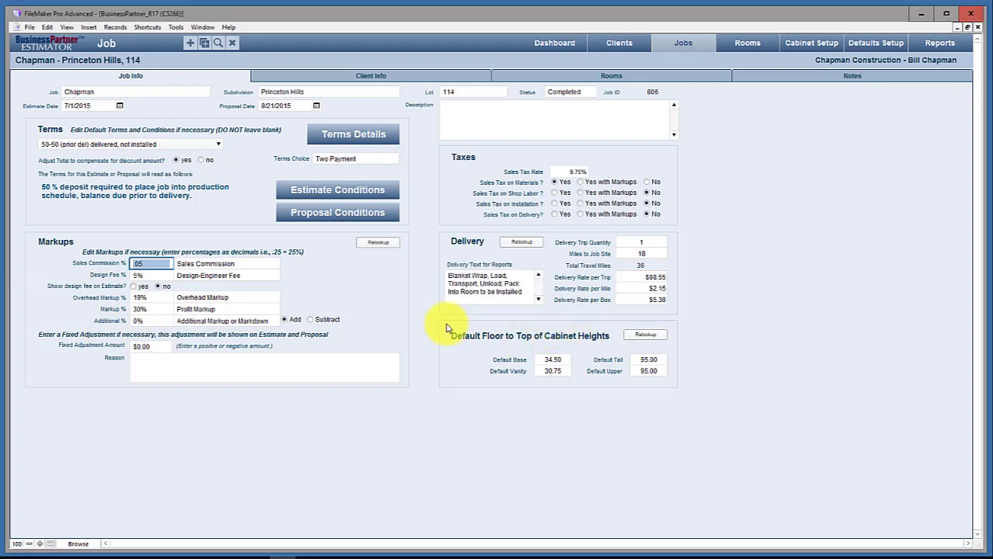
key(Tab)
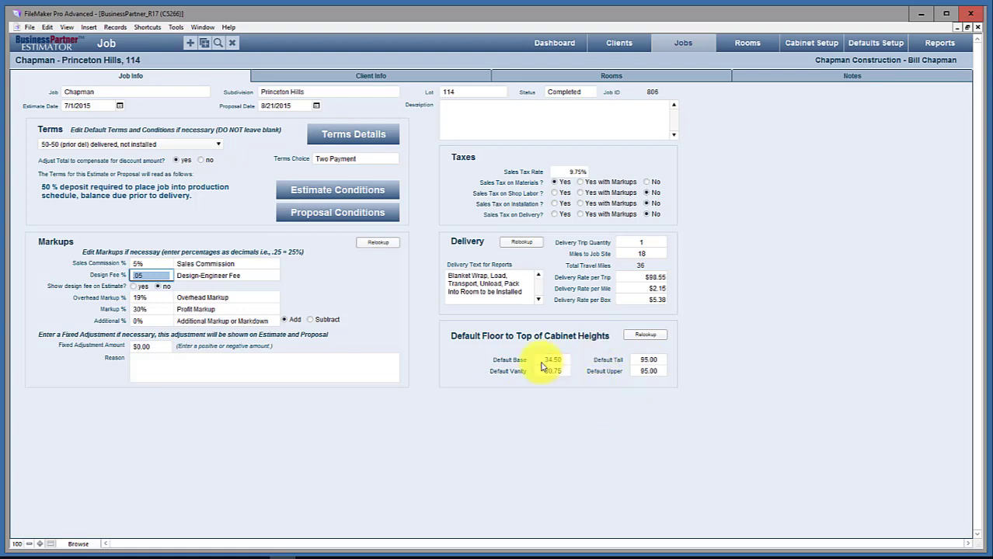
Relookup the job's shipping address from the client file and review the Client Details.
click(387, 78)
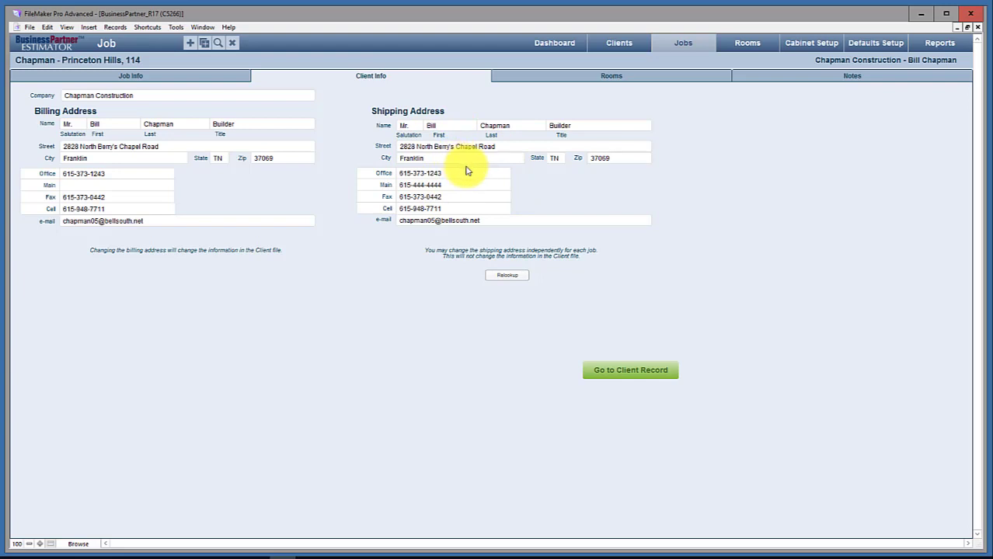
click(507, 280)
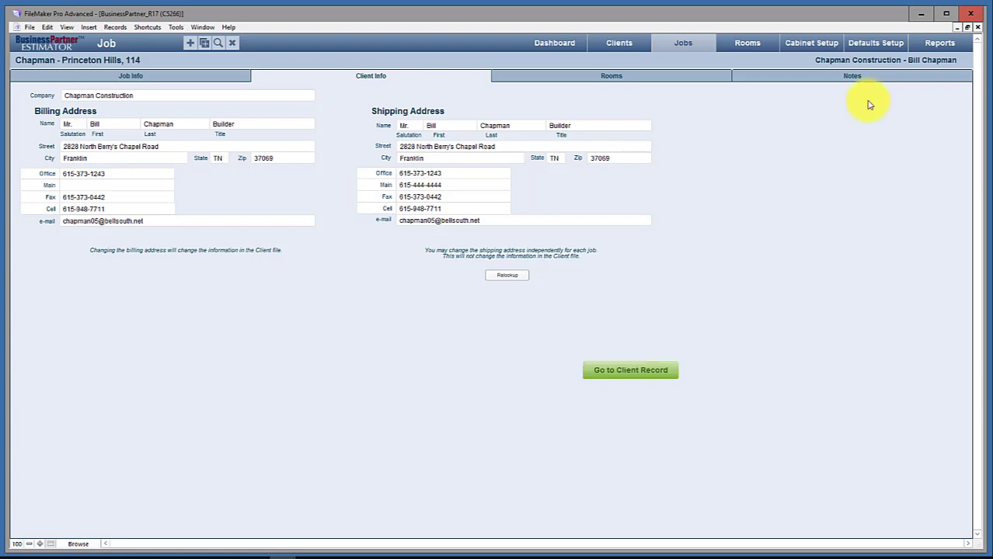
click(859, 62)
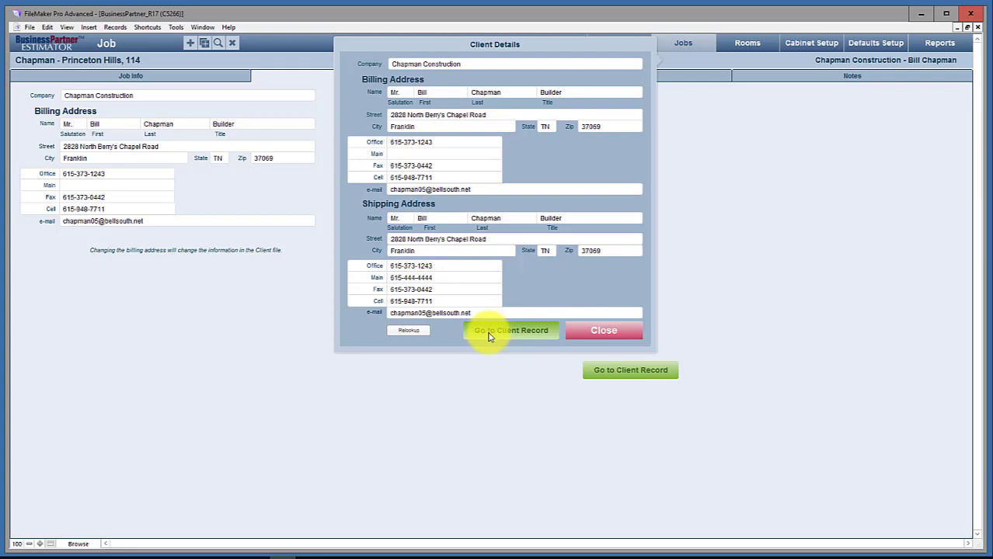
click(597, 335)
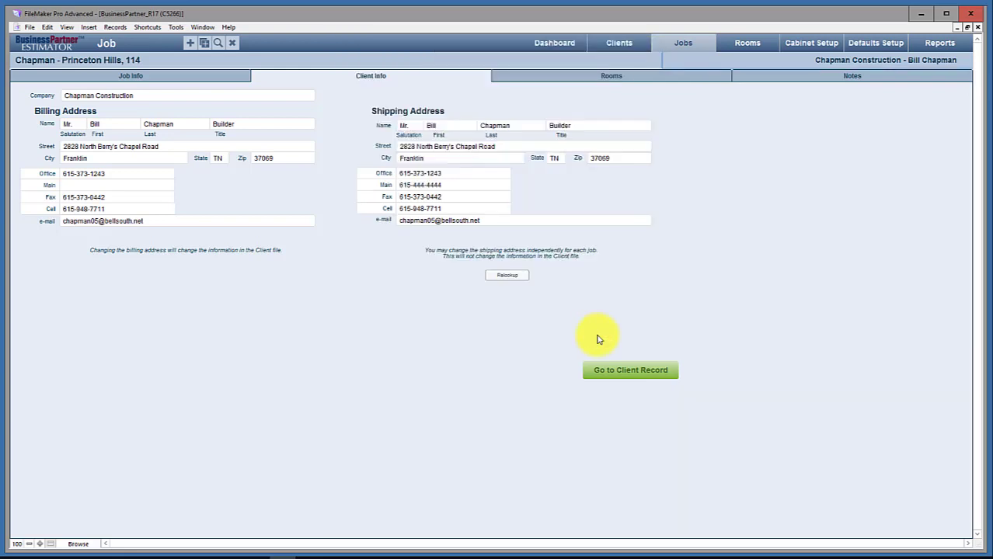